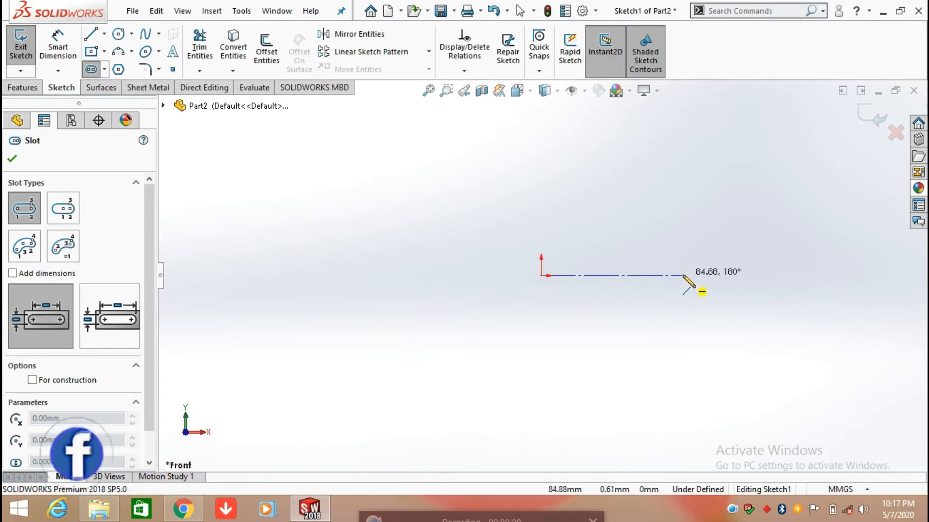
- Sketch a horizontal straight slot starting at the origin, about 85 mm between arc centers and about 19 mm wide
click(684, 277)
click(711, 301)
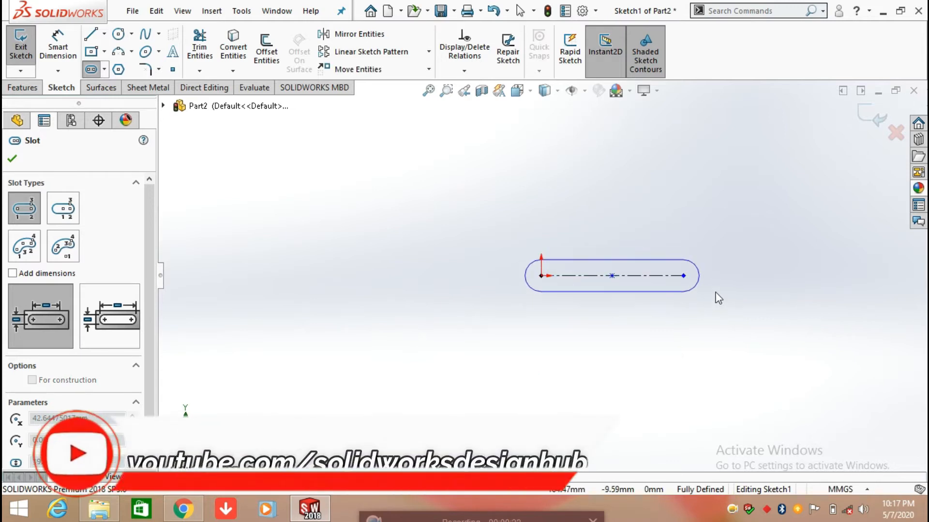
click(716, 292)
- Extrude the slot profile as a blind boss 10 mm deep
click(22, 87)
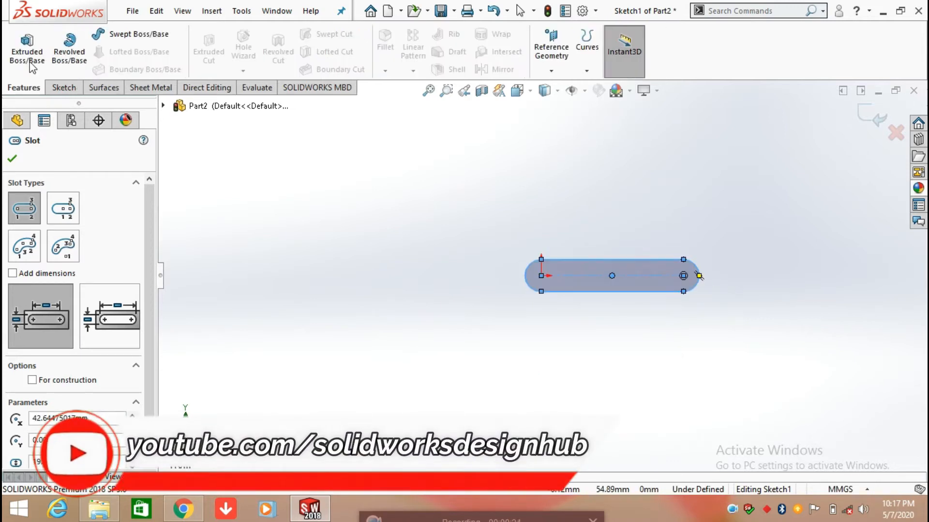
click(29, 59)
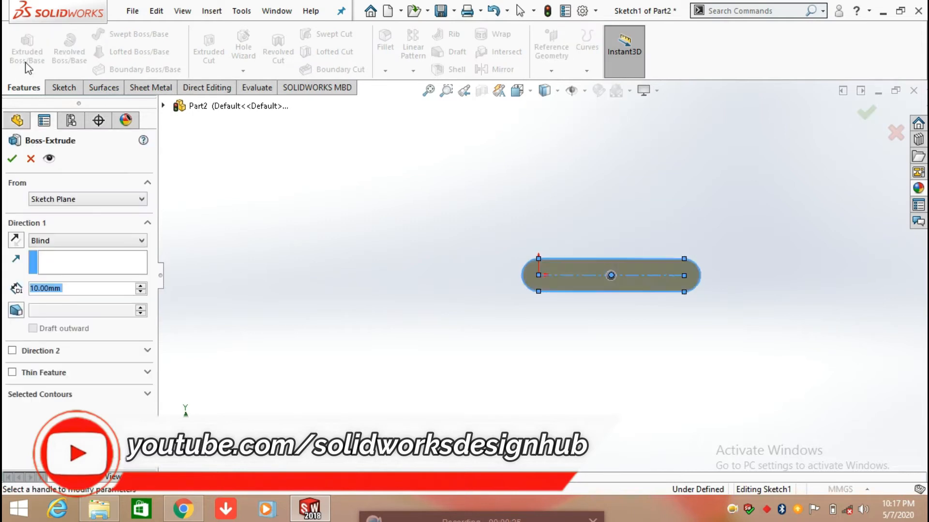
click(12, 159)
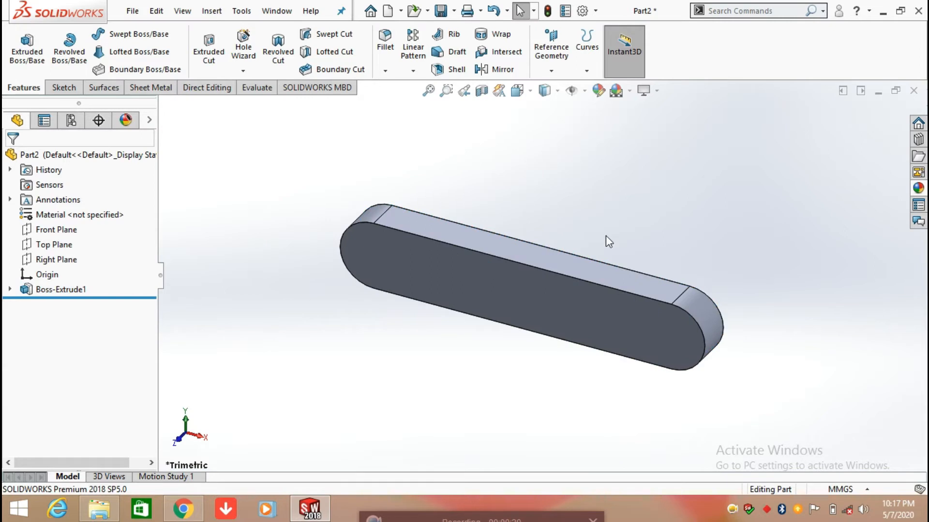
middle_drag(627, 236, 671, 193)
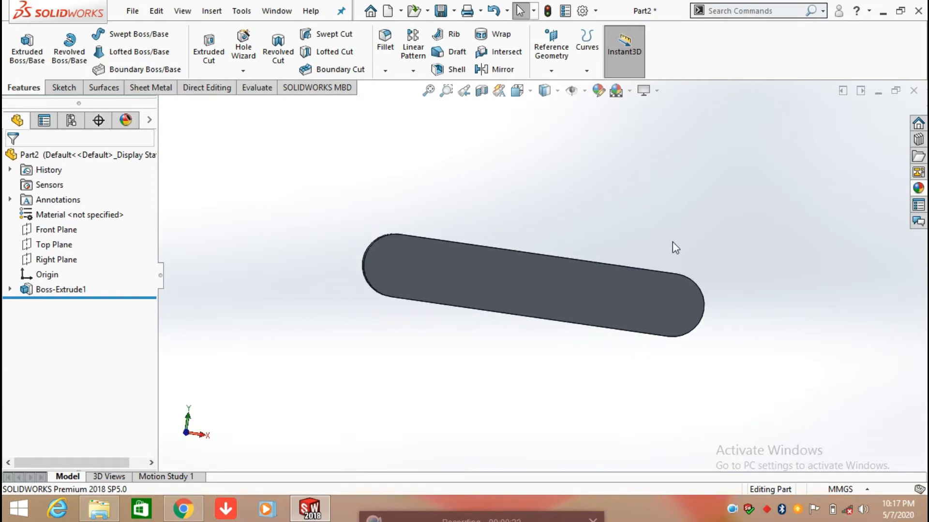
click(219, 16)
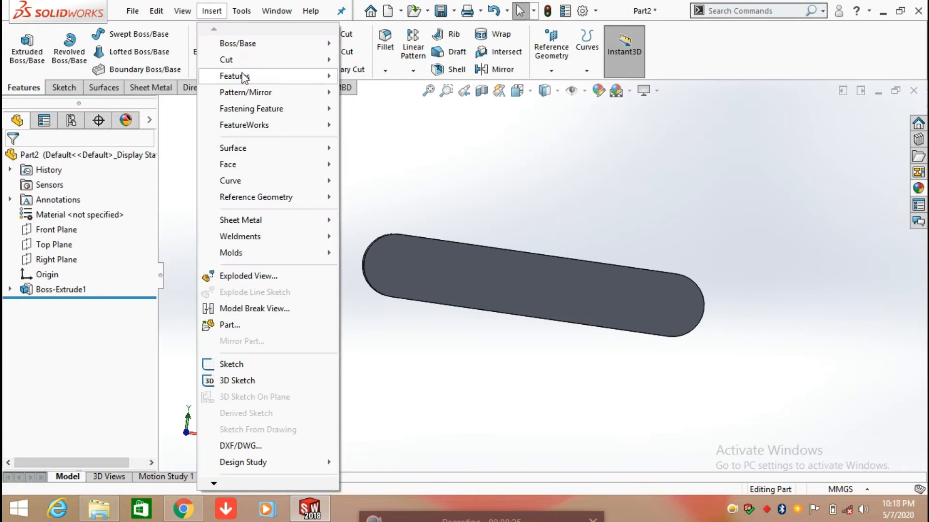
mouse_move(244, 77)
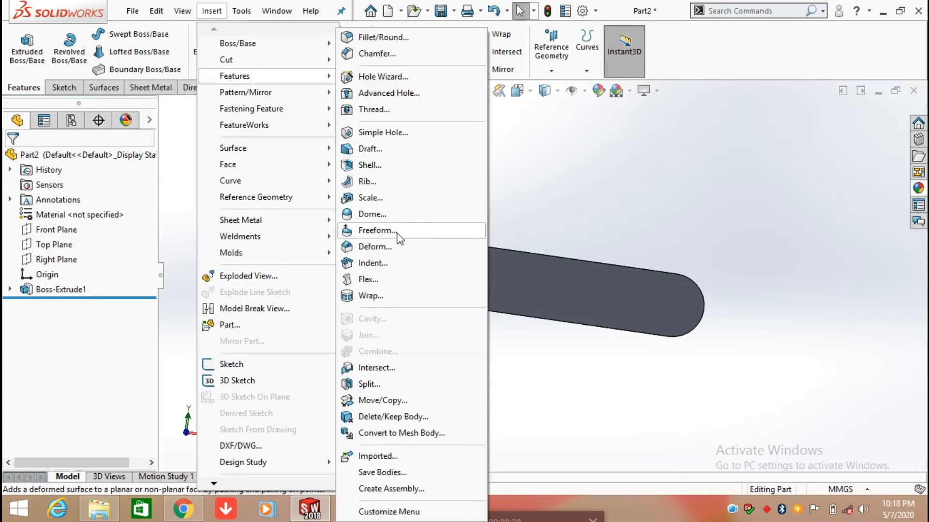
click(678, 187)
- Find the Flex command by searching for "flex", start it and select the extruded slot body as its input
click(741, 14)
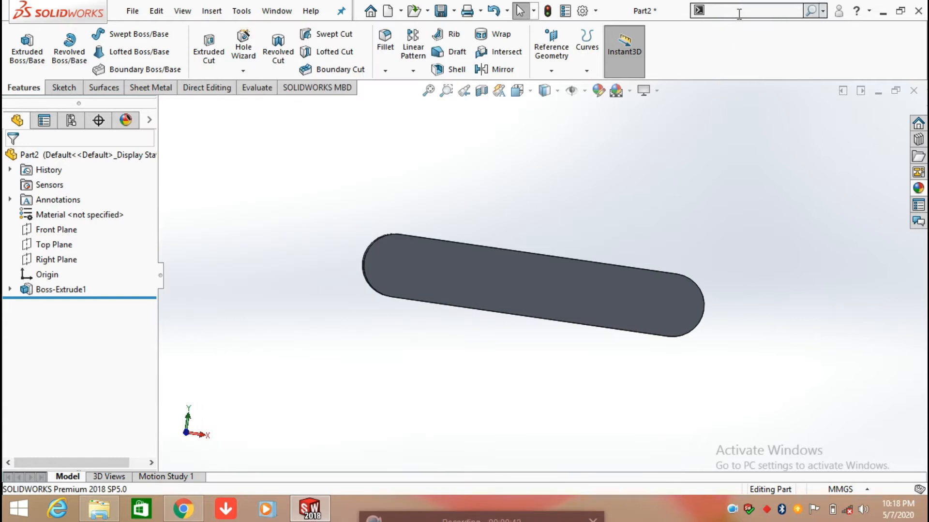
text(flex)
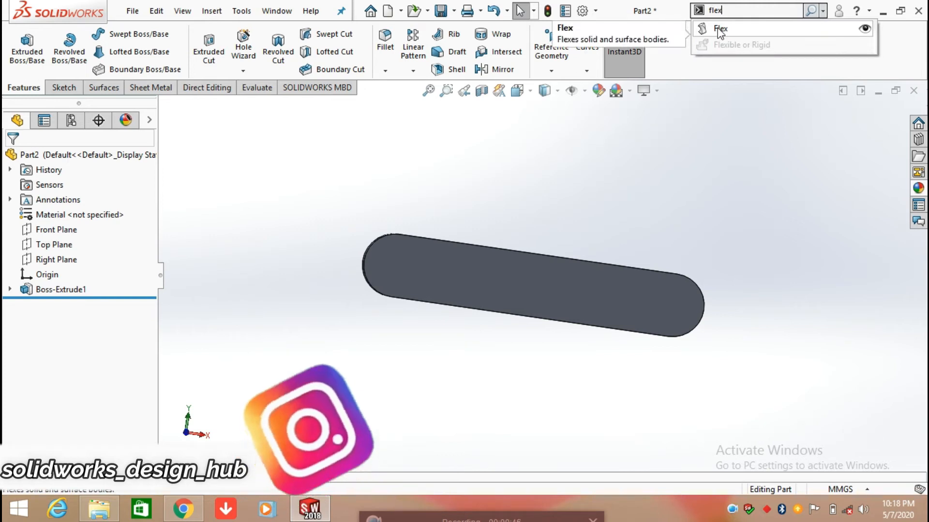
click(720, 29)
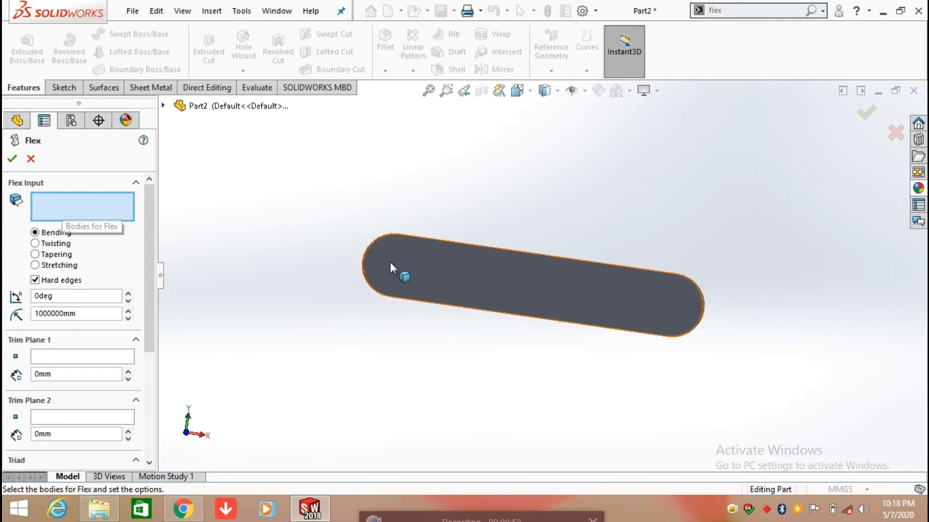
click(417, 265)
- Bend the slot body by 200 degrees and accept the Flex feature
middle_drag(412, 216, 420, 362)
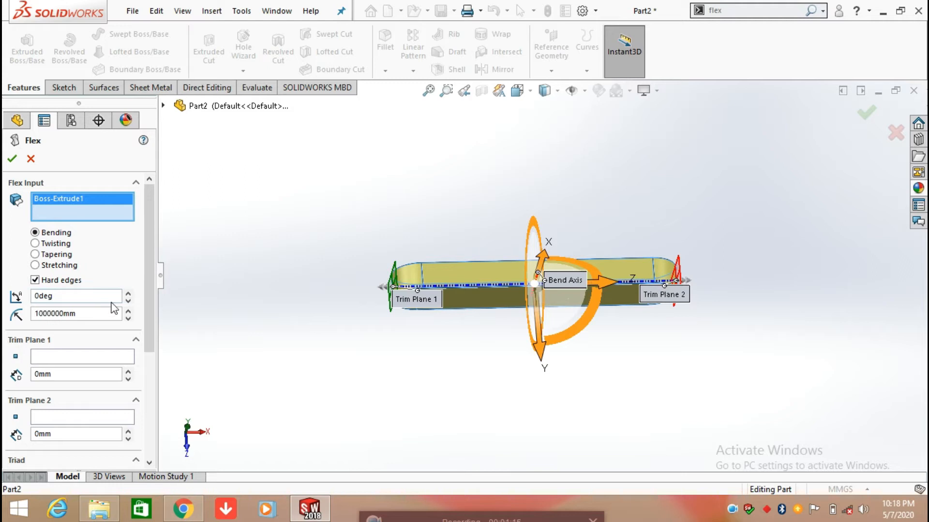
drag(130, 293, 33, 299)
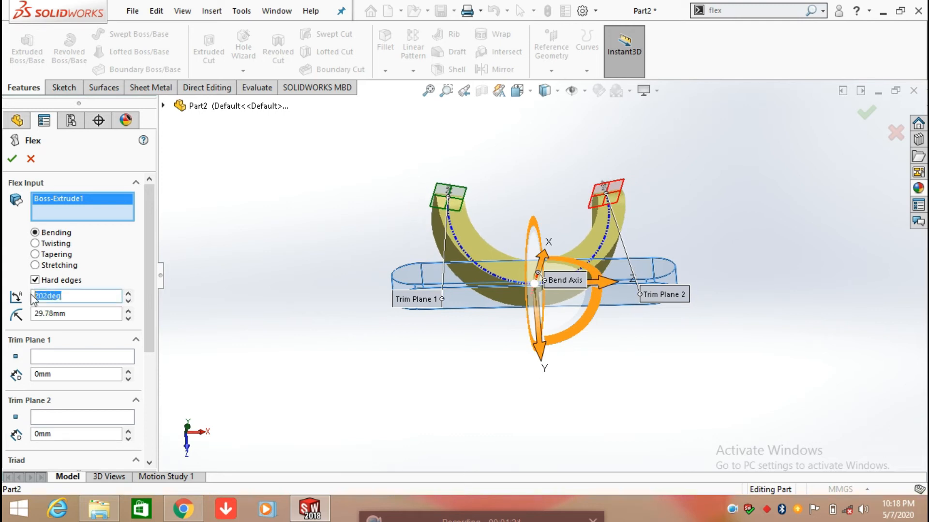
key(Return)
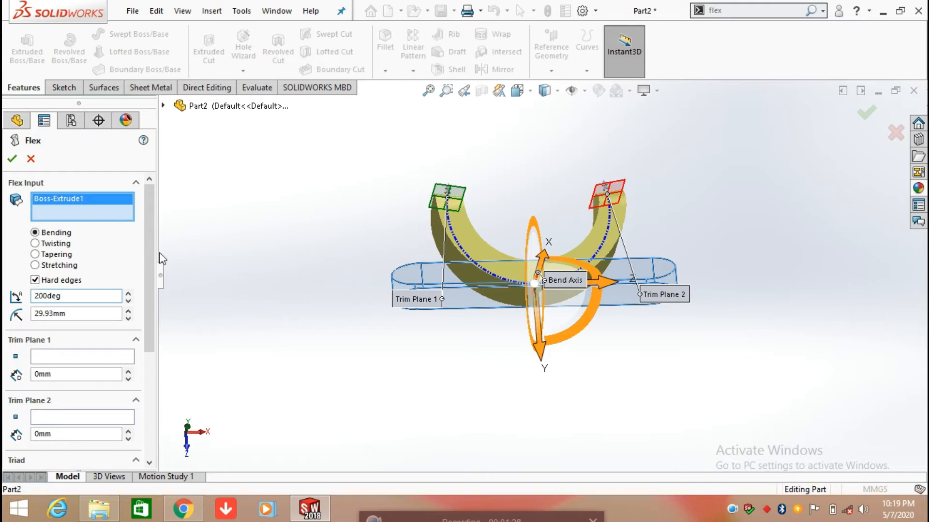
drag(150, 240, 162, 348)
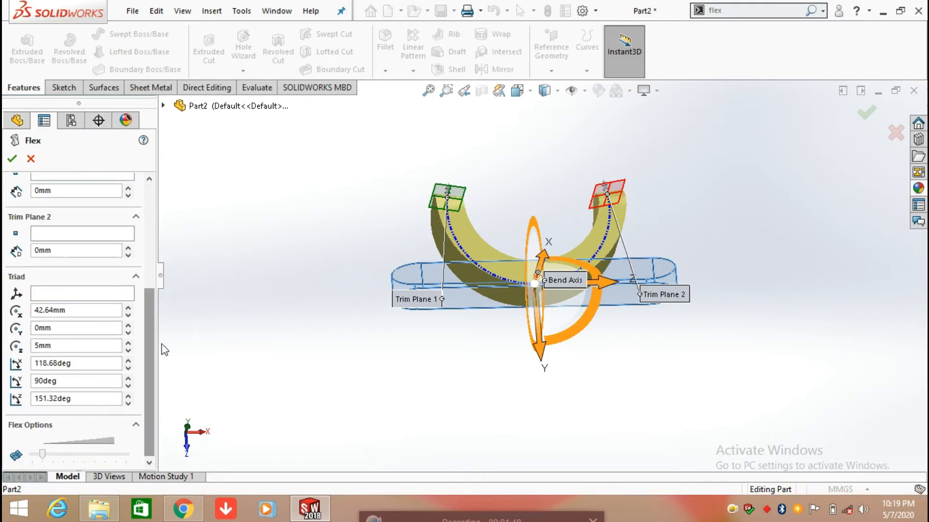
click(12, 160)
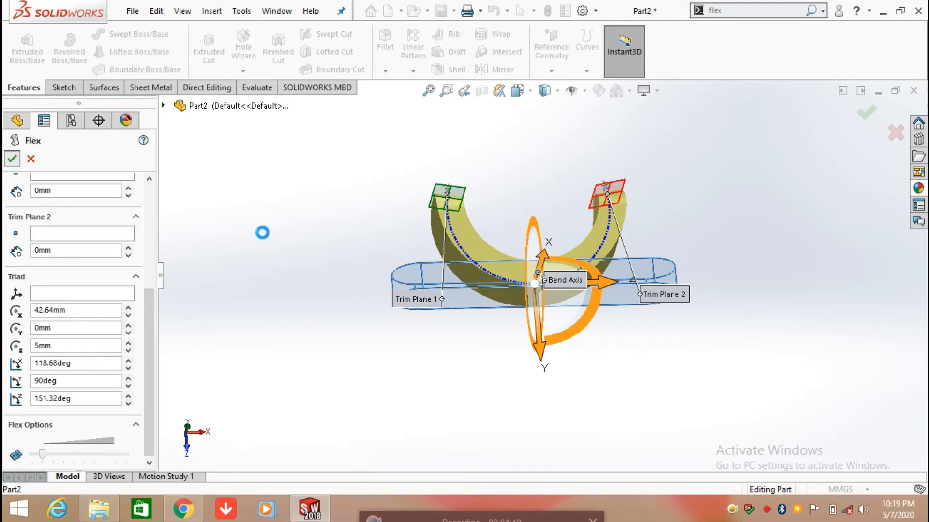
- Reopen the Flex feature for editing and change its type from bending to twisting
middle_drag(357, 218, 570, 300)
key(space)
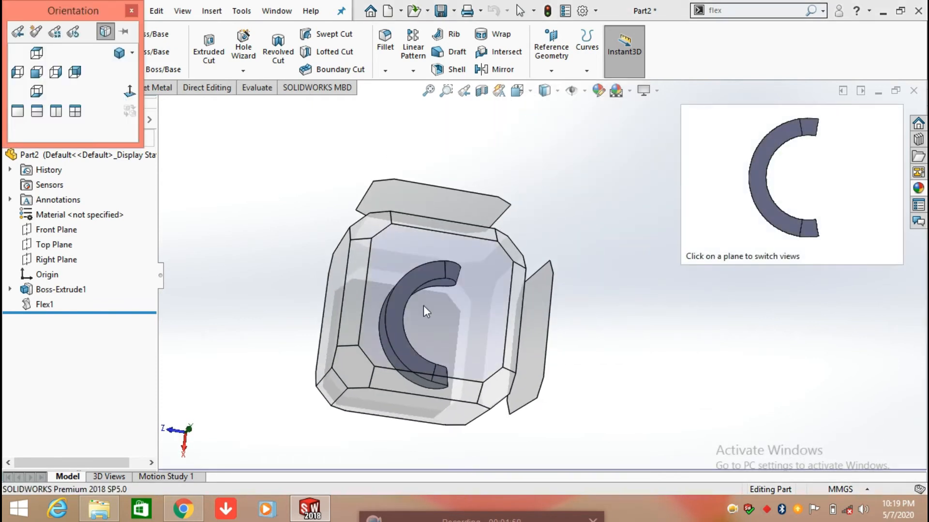
click(423, 305)
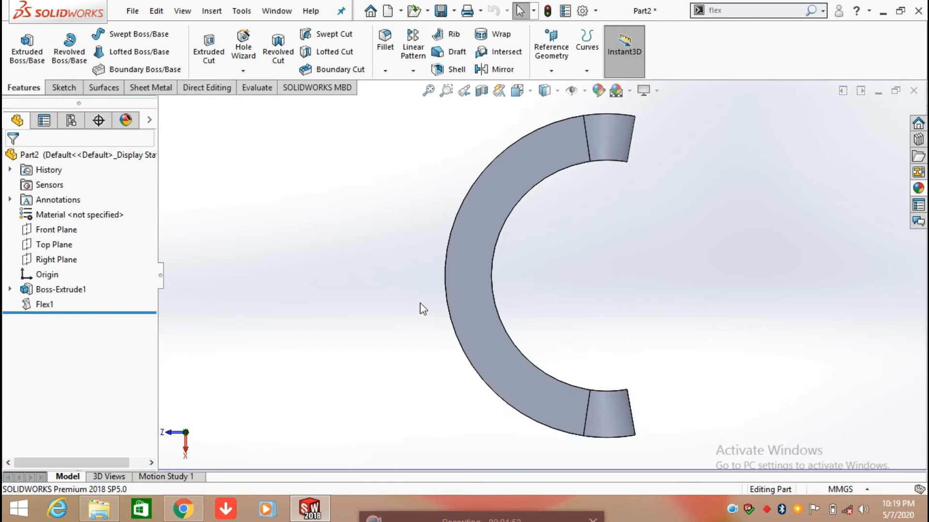
middle_drag(578, 311, 402, 299)
click(49, 304)
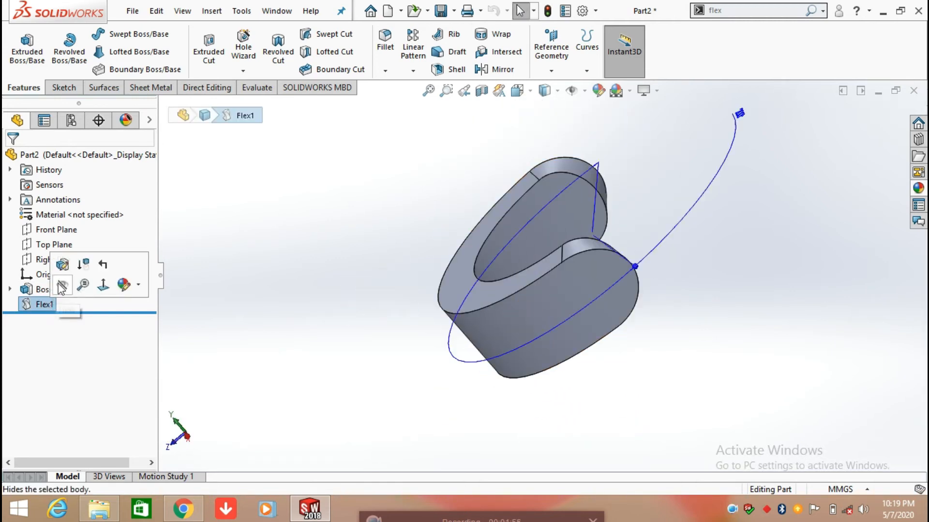
click(63, 266)
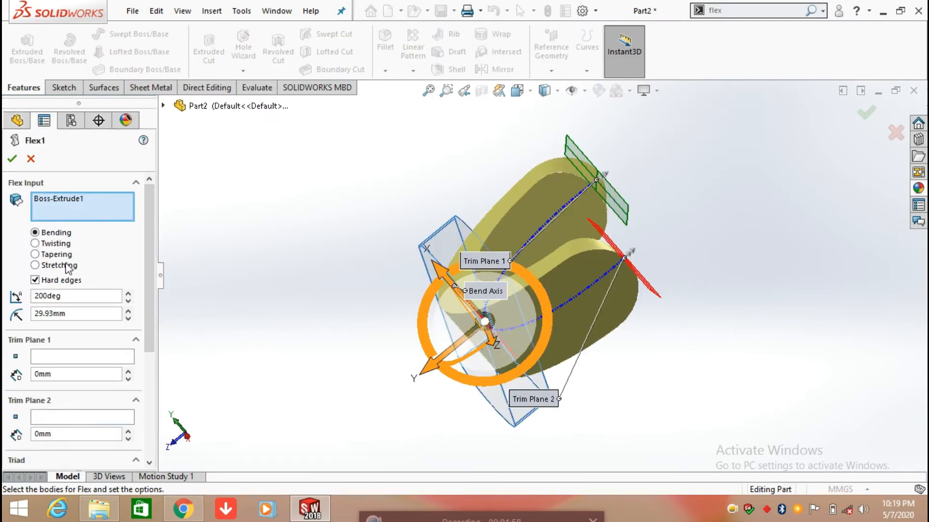
click(35, 244)
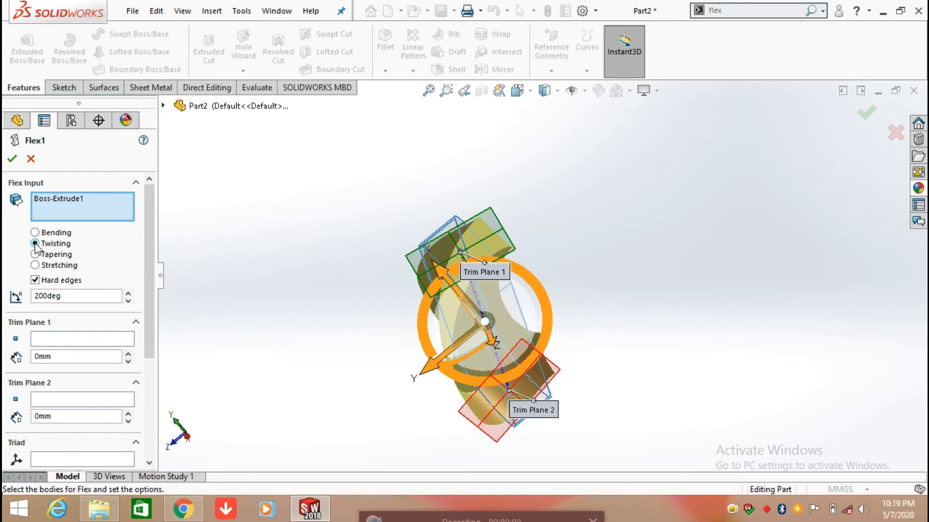
- Reset the twist angle of the Flex feature to 0 degrees
middle_drag(584, 319, 512, 187)
scroll(544, 273, up, 3)
middle_drag(568, 268, 413, 272)
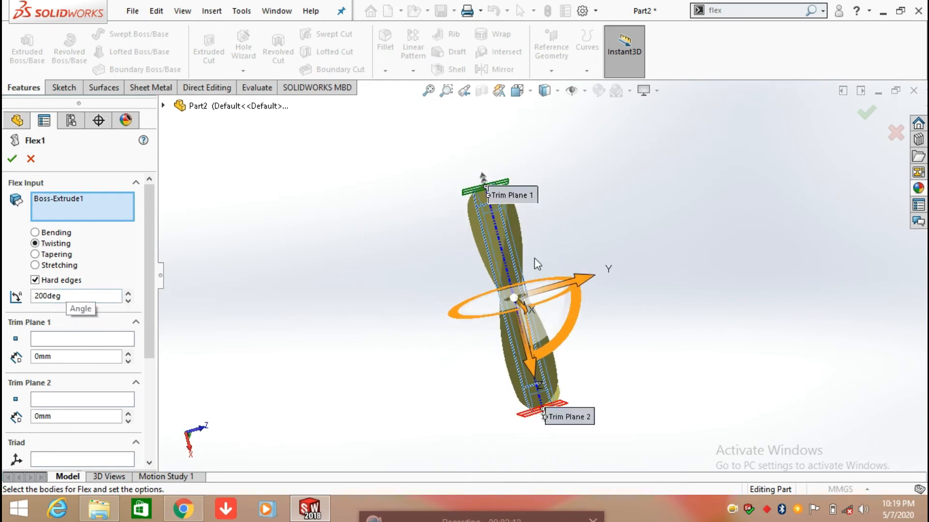
scroll(535, 263, down, 3)
double_click(71, 295)
text(0)
key(Return)
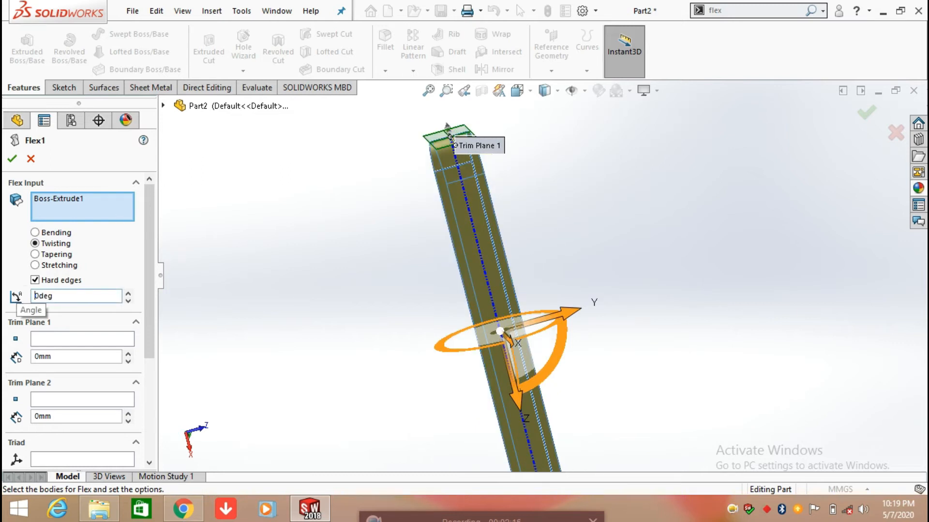
- Increase the twist angle to 294 degrees and accept the Flex feature
scroll(573, 249, up, 2)
middle_drag(573, 250, 487, 269)
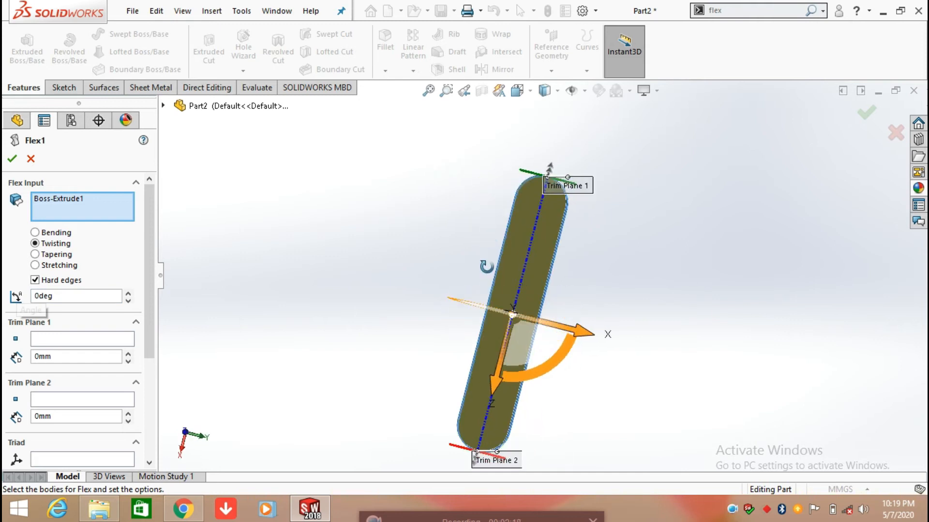
scroll(487, 271, up, 1)
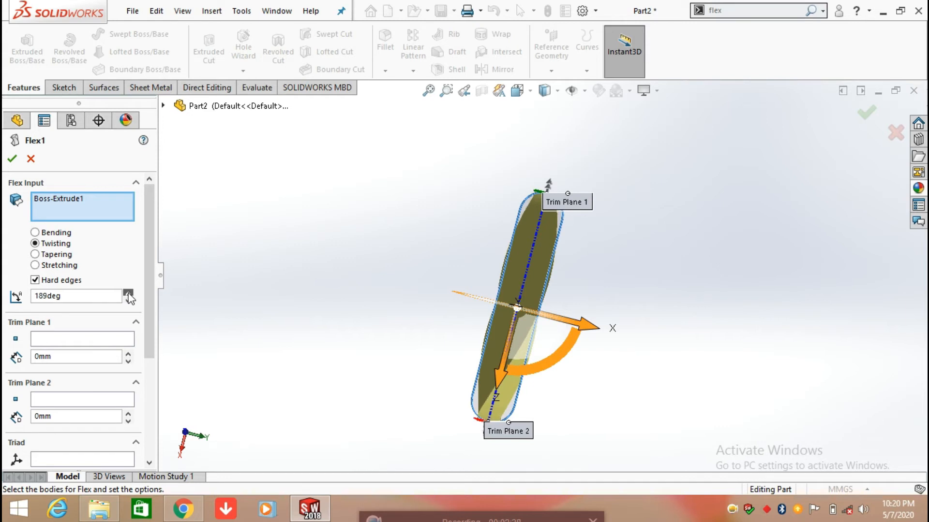
middle_drag(658, 303, 593, 337)
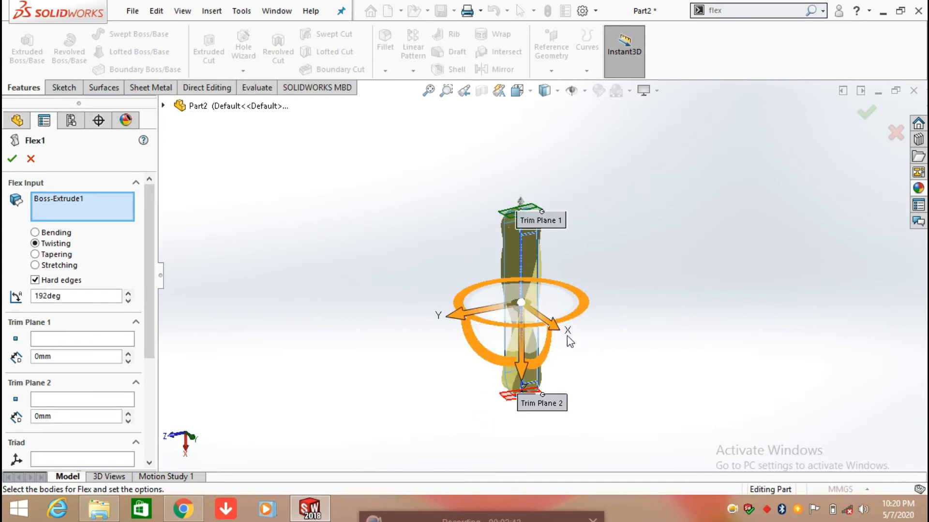
scroll(556, 320, down, 3)
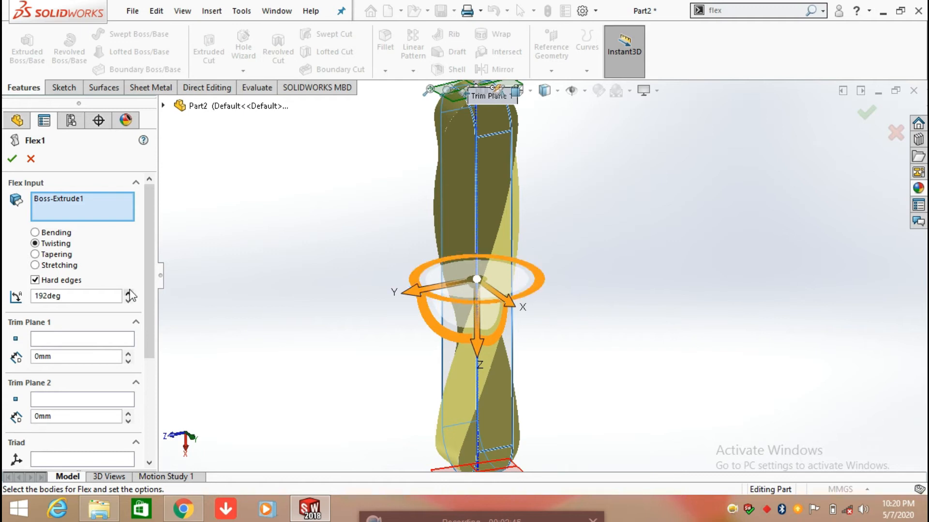
drag(128, 293, 128, 293)
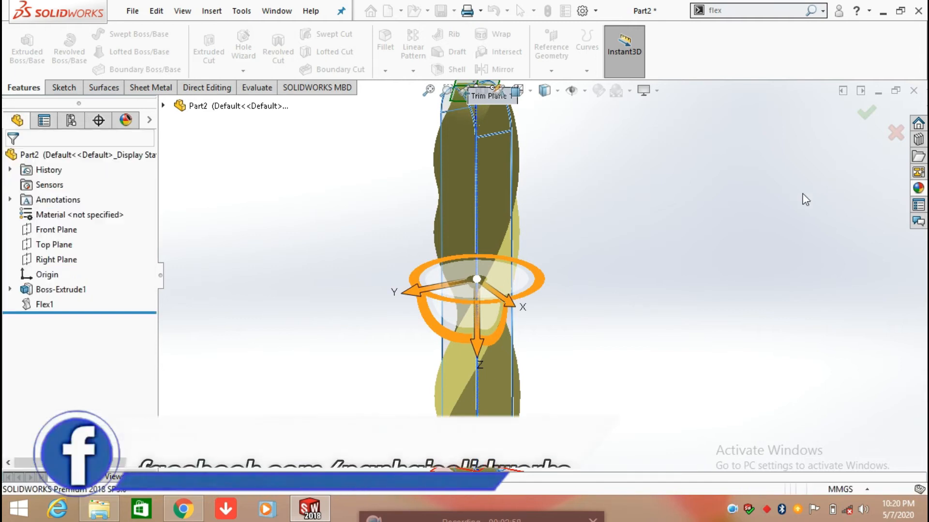
- Reopen the twisted Flex feature for editing and change its type to tapering
middle_drag(596, 274, 452, 286)
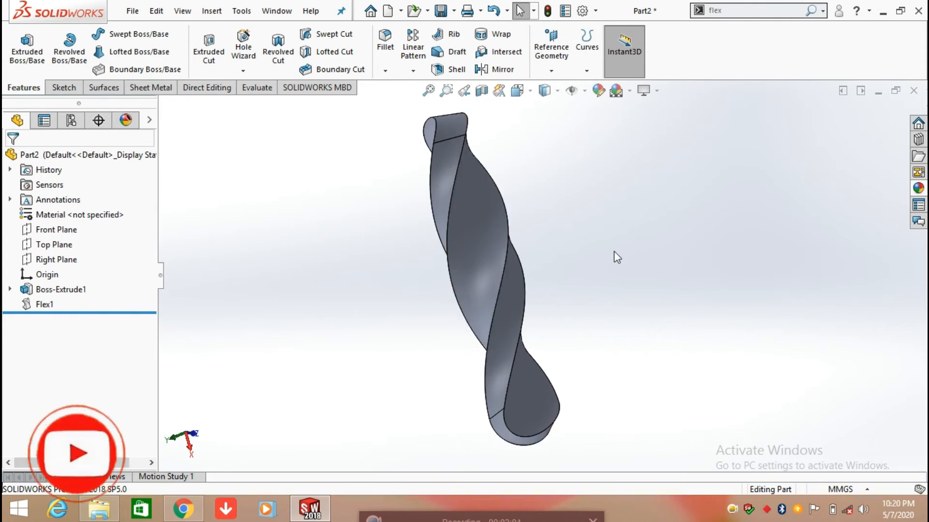
middle_drag(587, 264, 564, 292)
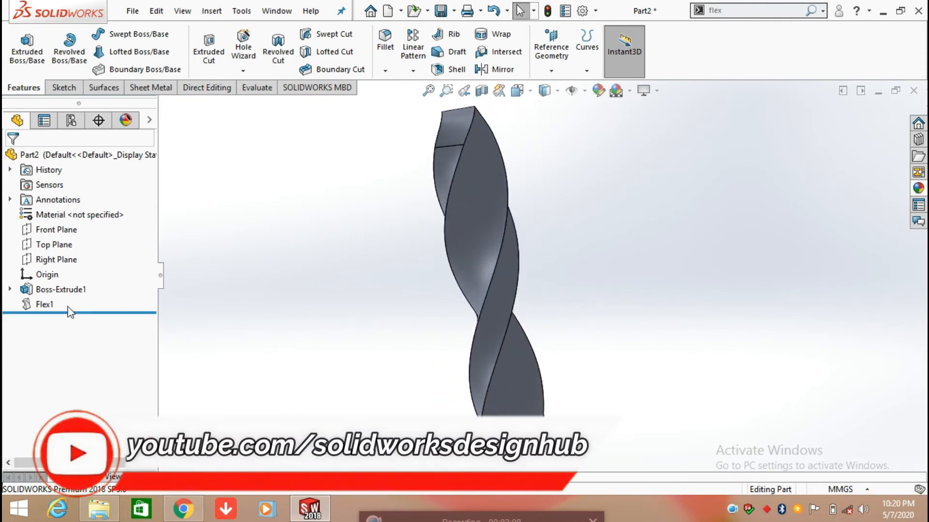
click(68, 307)
click(61, 269)
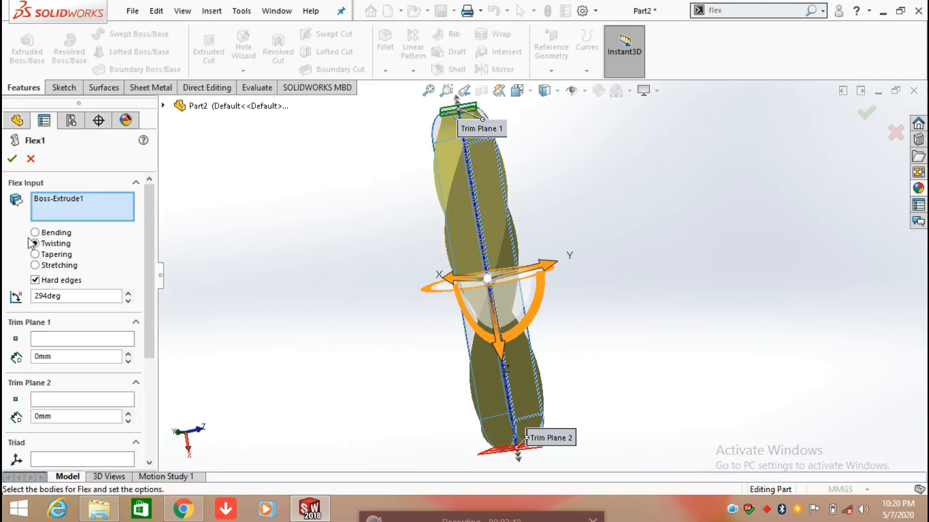
click(36, 254)
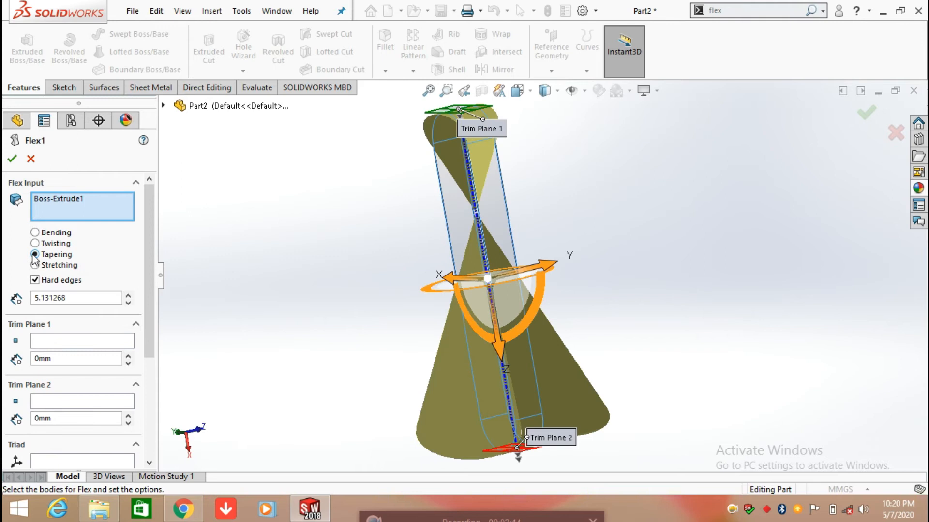
- Lower the taper factor of the Flex feature to about 0.83
middle_drag(675, 402, 548, 396)
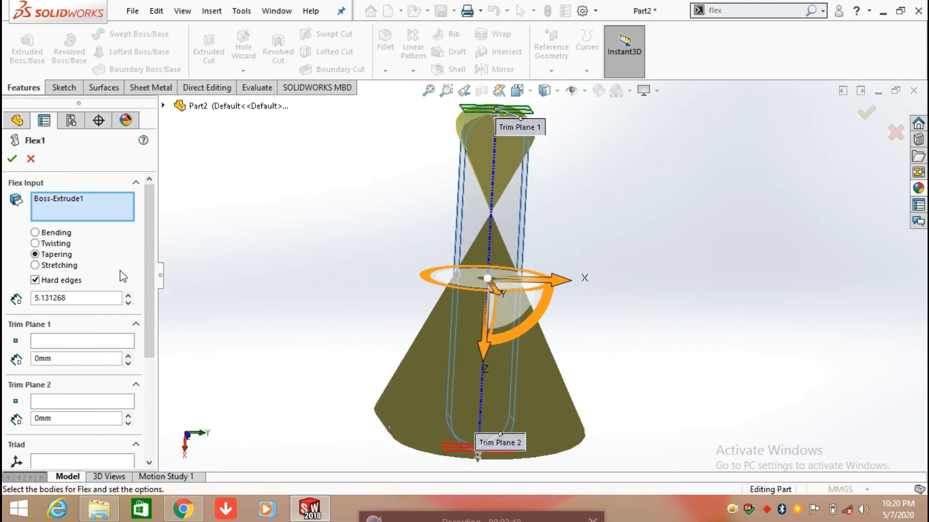
click(128, 304)
click(129, 303)
click(128, 303)
click(128, 303)
click(128, 303)
click(129, 303)
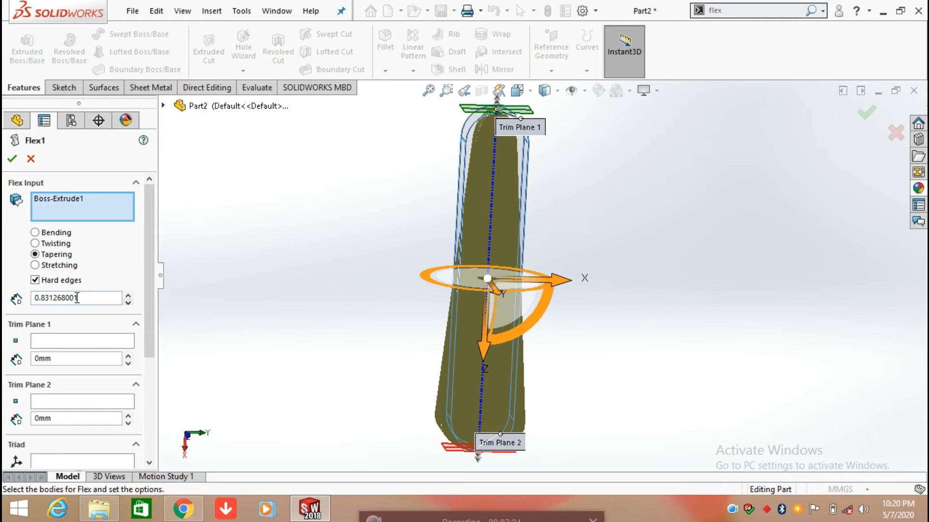
- Set the taper factor of the Flex feature to 0
drag(87, 298, 25, 290)
text(0)
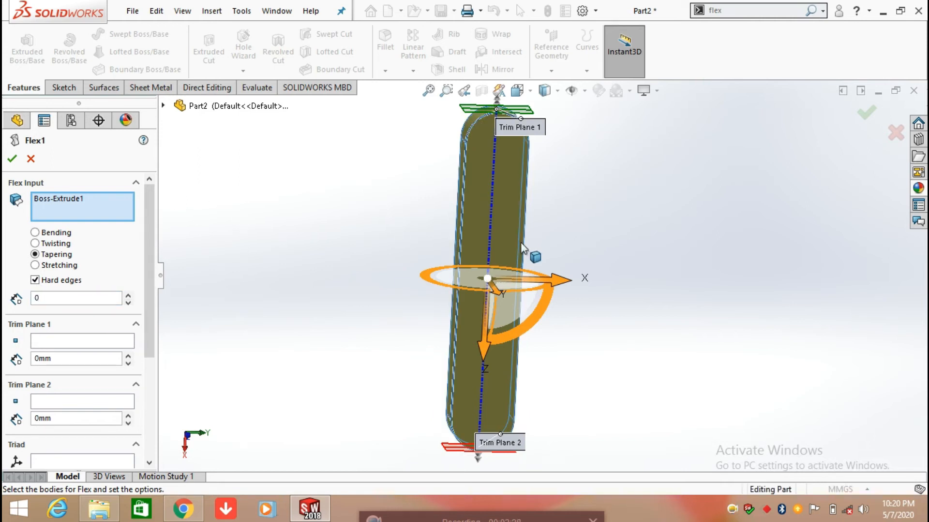
middle_drag(538, 221, 677, 245)
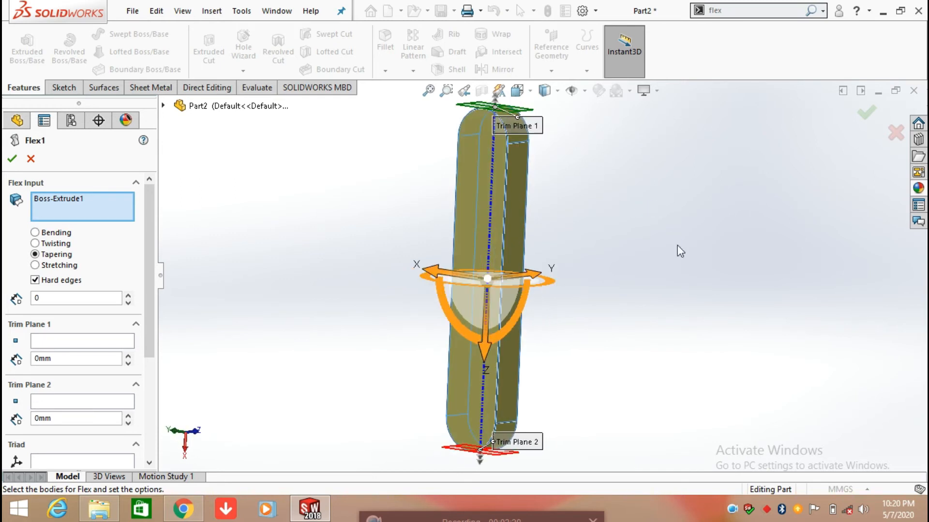
- Raise the taper factor of the Flex feature to 0.8
click(128, 297)
click(129, 297)
click(128, 296)
click(128, 297)
click(129, 297)
click(129, 297)
click(129, 297)
click(129, 297)
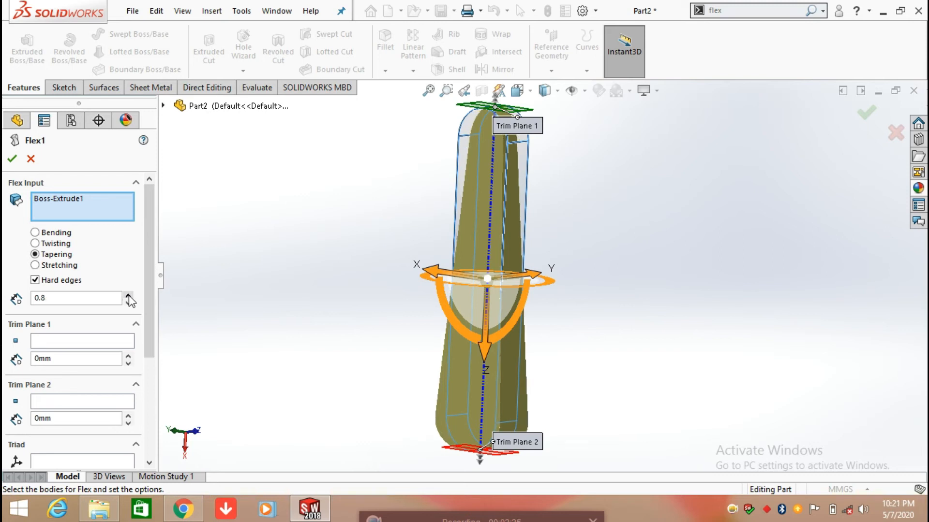
- Increase the taper factor to 1.1 and accept the Flex feature
middle_drag(583, 245, 569, 381)
middle_drag(648, 335, 513, 261)
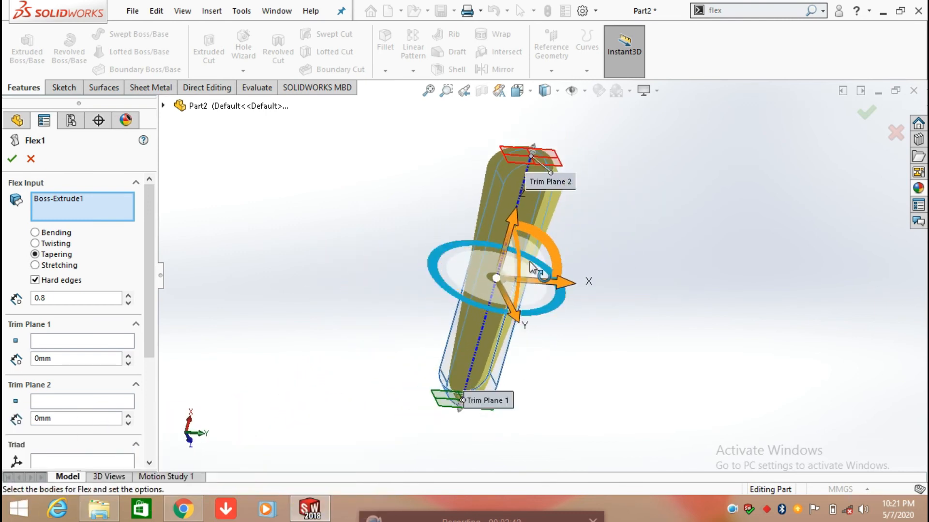
click(128, 295)
click(128, 295)
click(128, 294)
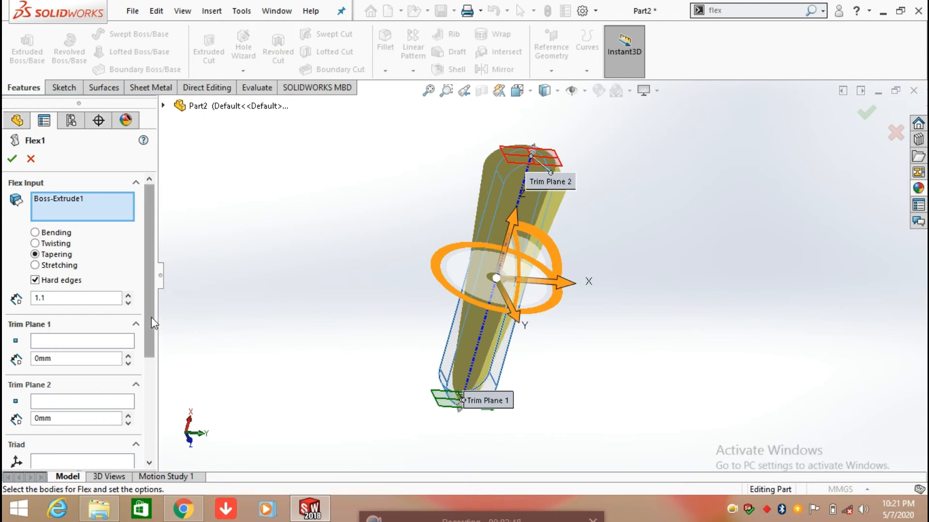
scroll(154, 323, down, 3)
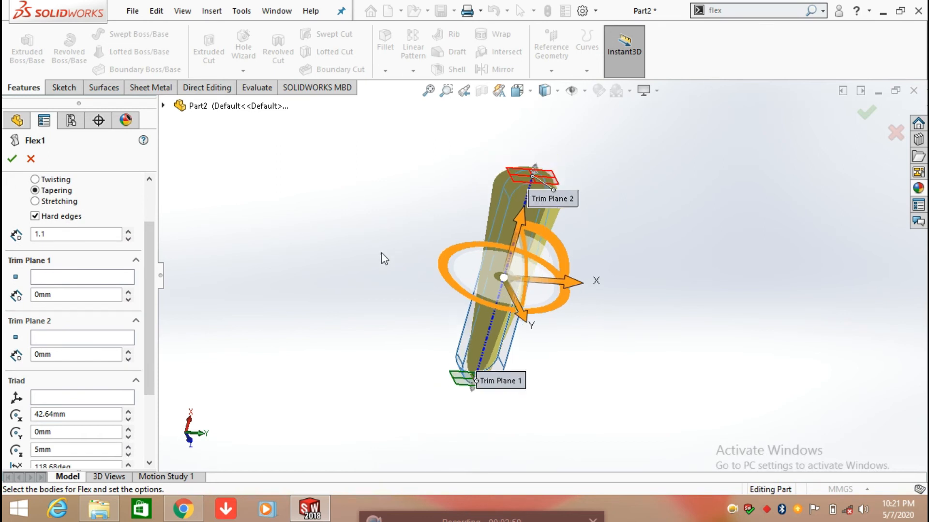
middle_drag(381, 253, 496, 349)
click(12, 158)
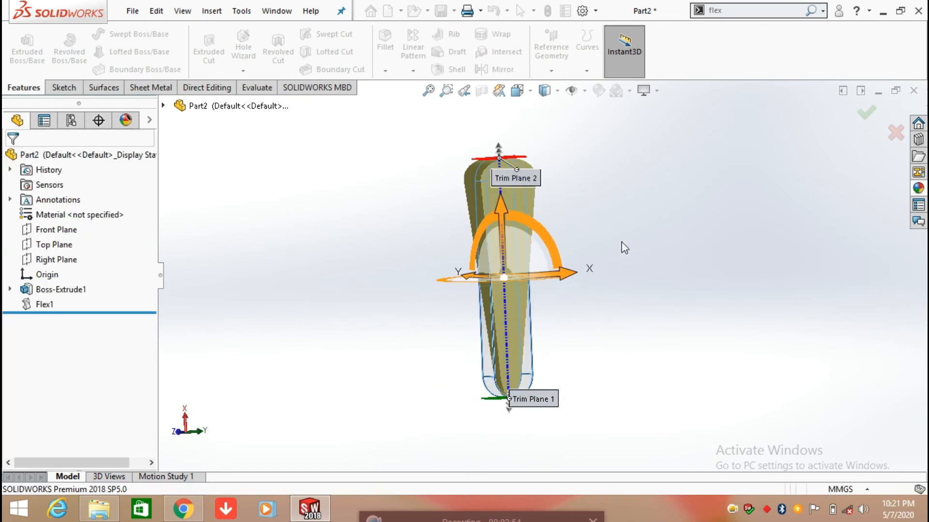
- Reopen the tapered Flex feature for editing and change its type to stretching
mouse_move(617, 242)
middle_down()
mouse_move(381, 296)
mouse_move(422, 313)
mouse_move(338, 309)
middle_up()
click(48, 313)
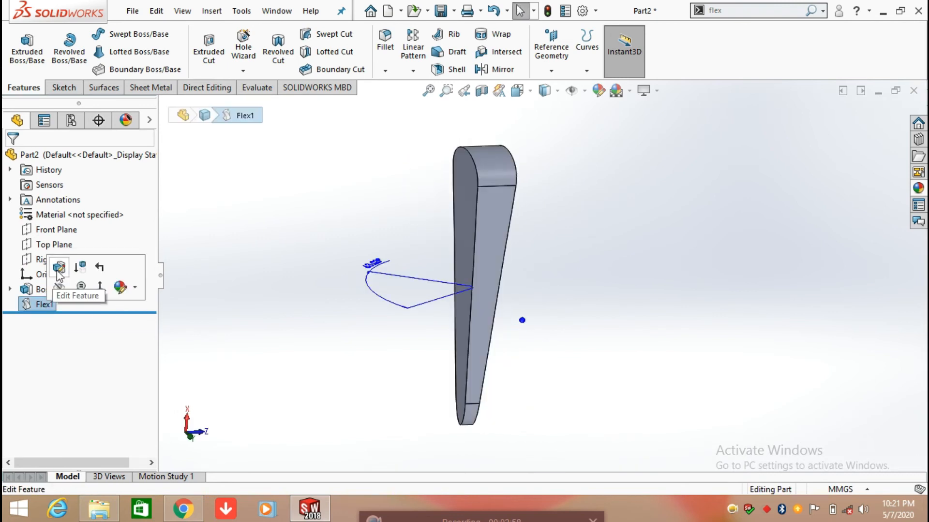
click(59, 271)
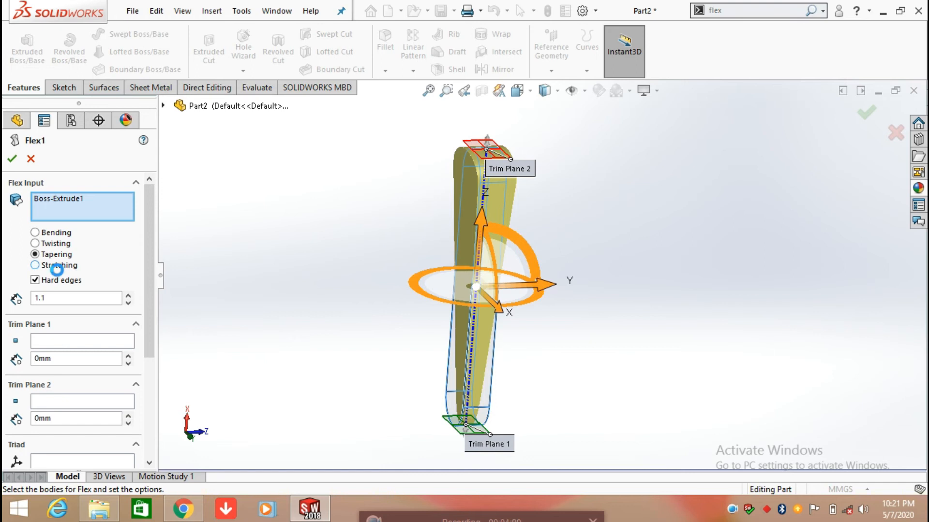
click(34, 265)
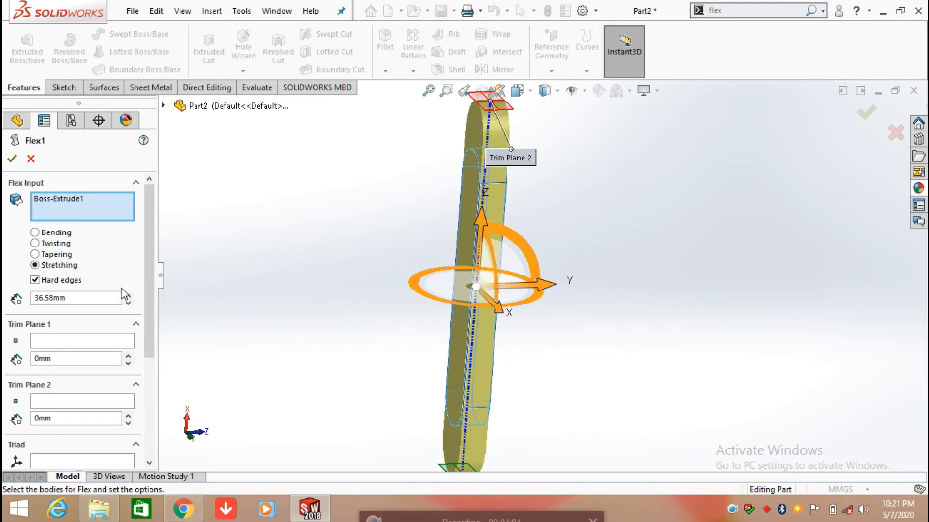
- Set the stretch distance of the Flex feature to 0 mm
drag(86, 298, 31, 306)
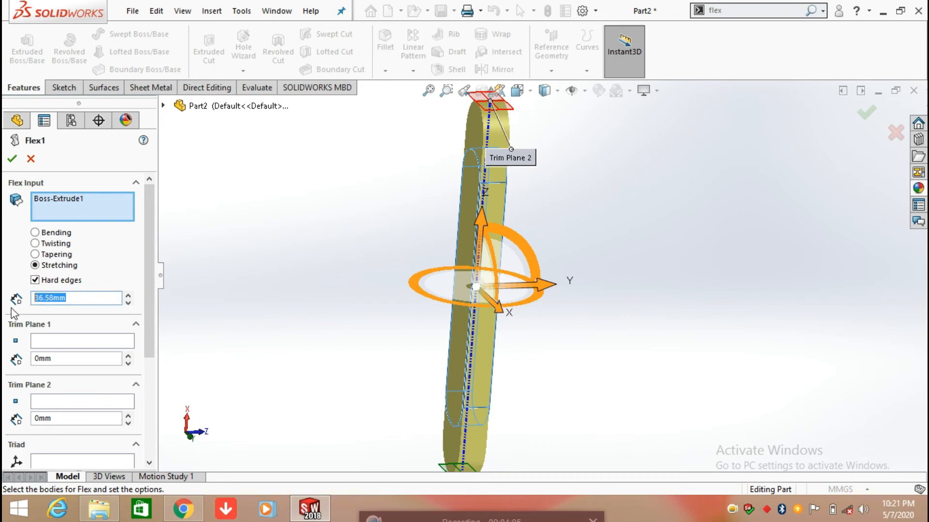
text(0)
key(Return)
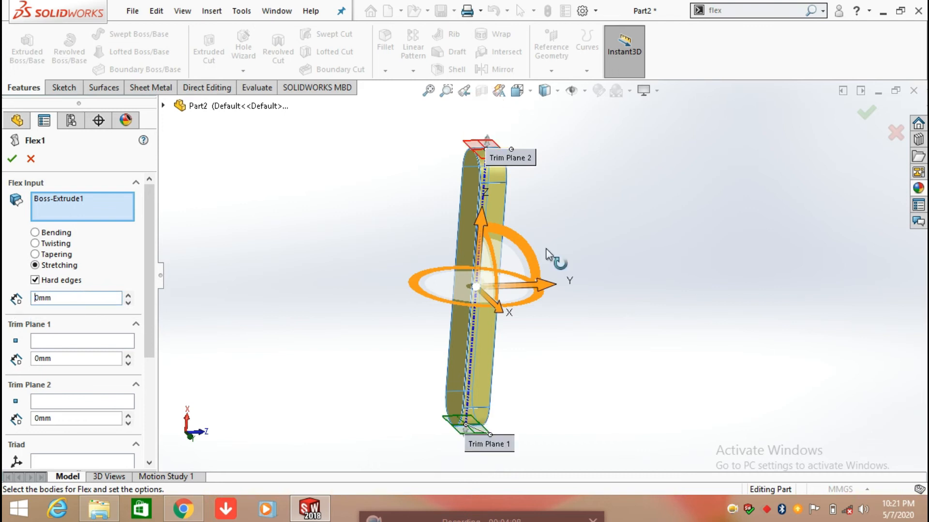
- Raise the stretch distance of the Flex feature to 30 mm
middle_drag(648, 261, 485, 239)
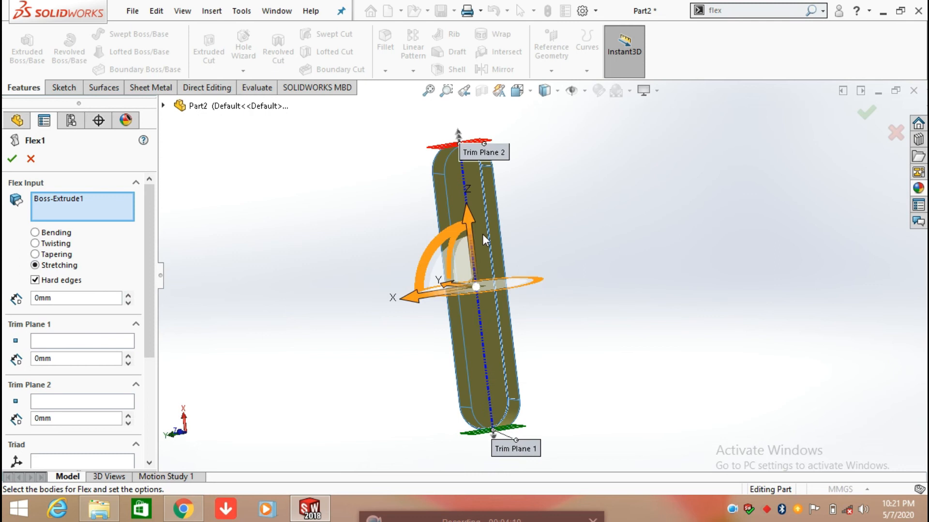
click(129, 296)
click(128, 296)
click(129, 296)
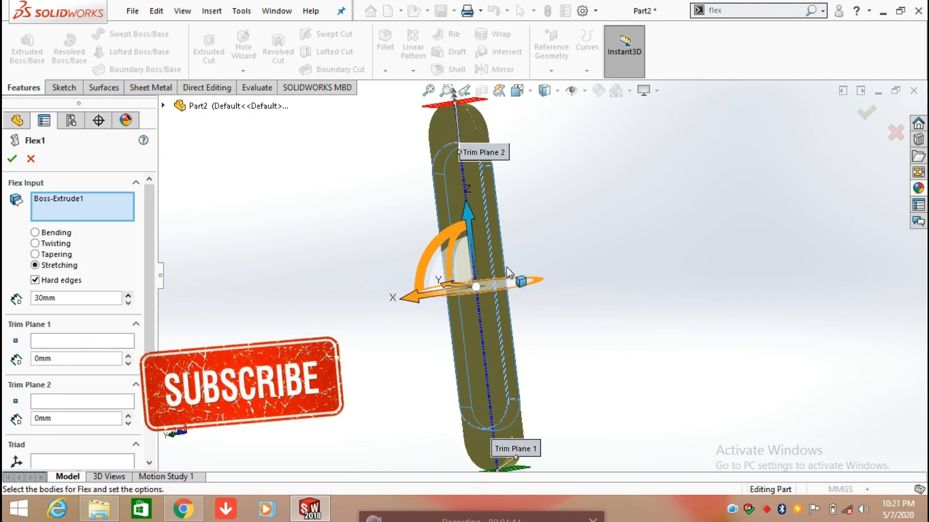
- View the stretched bar flat from the side, increase the stretch distance to 60 mm and accept the Flex feature
scroll(605, 329, up, 5)
middle_drag(568, 325, 682, 373)
key(space)
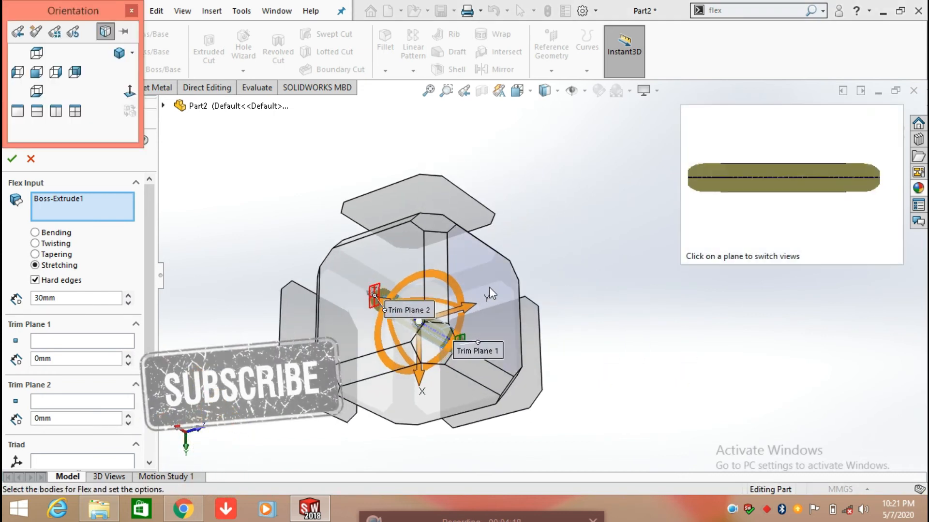
click(475, 287)
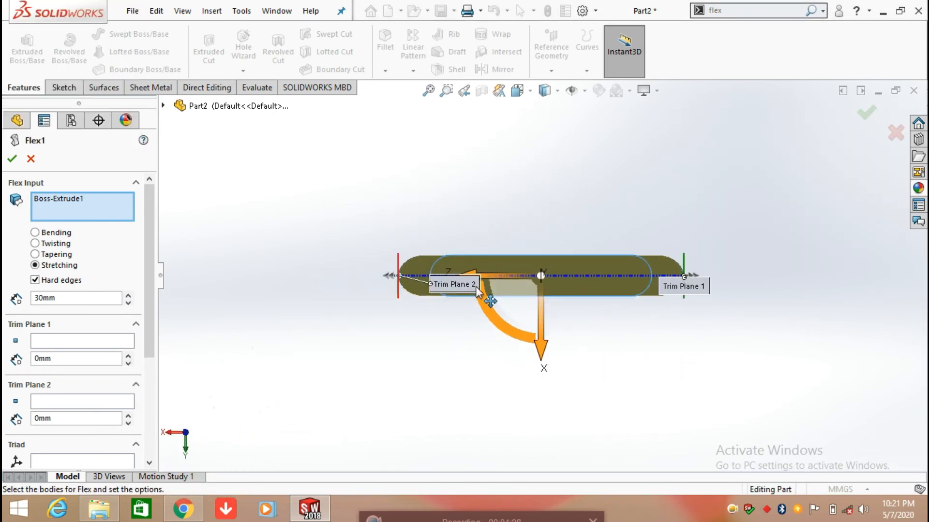
click(129, 295)
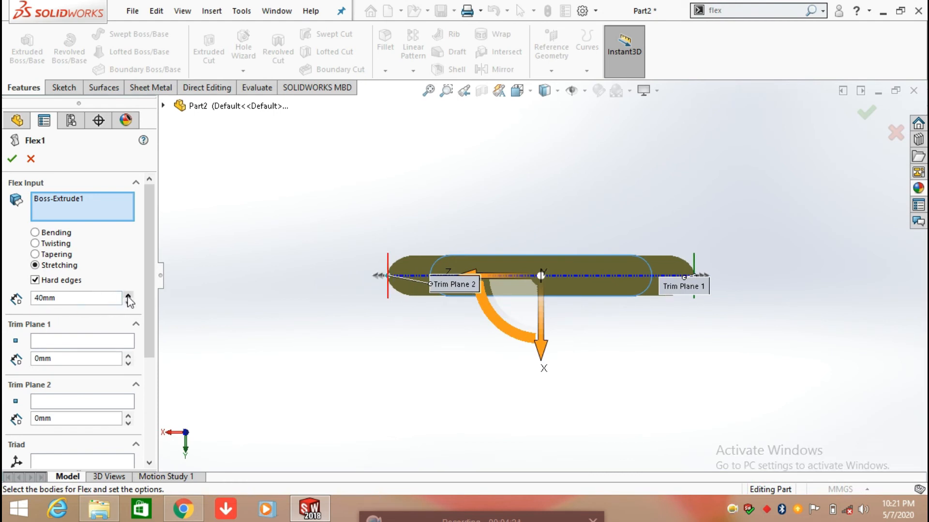
click(128, 295)
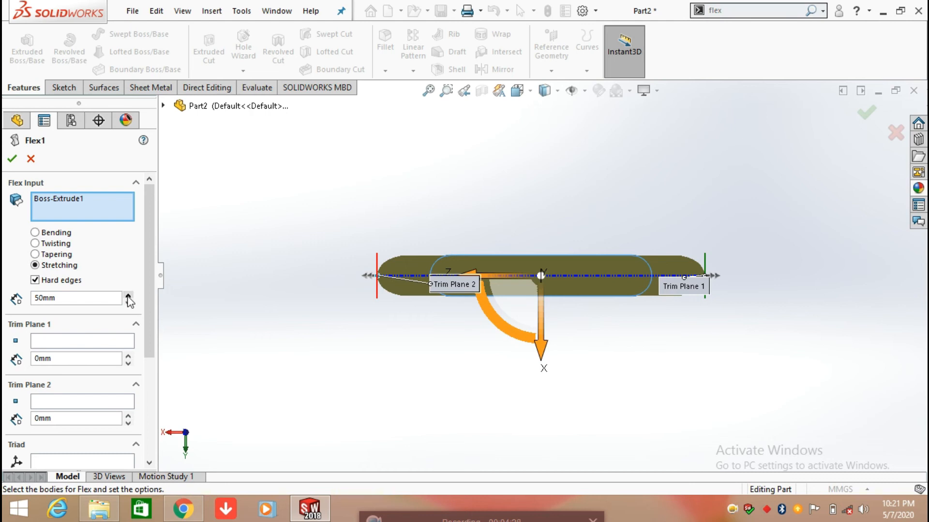
click(128, 295)
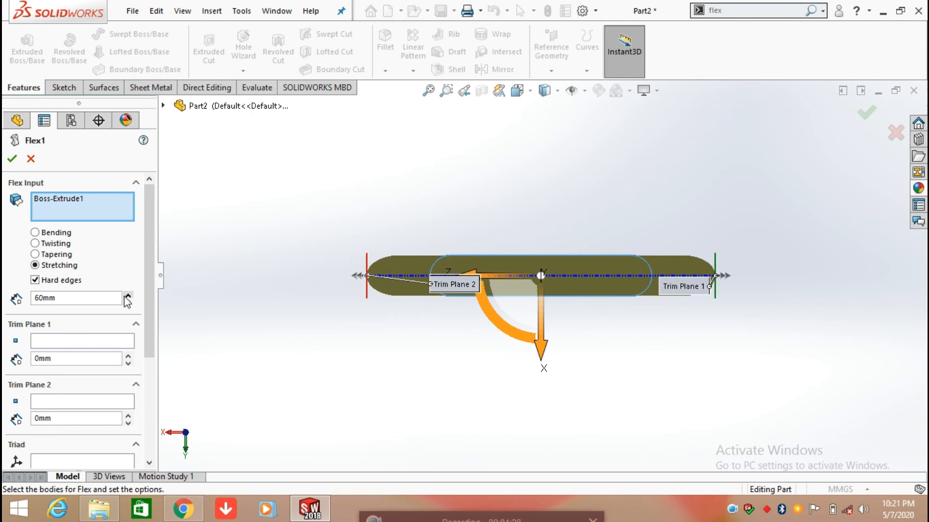
click(12, 159)
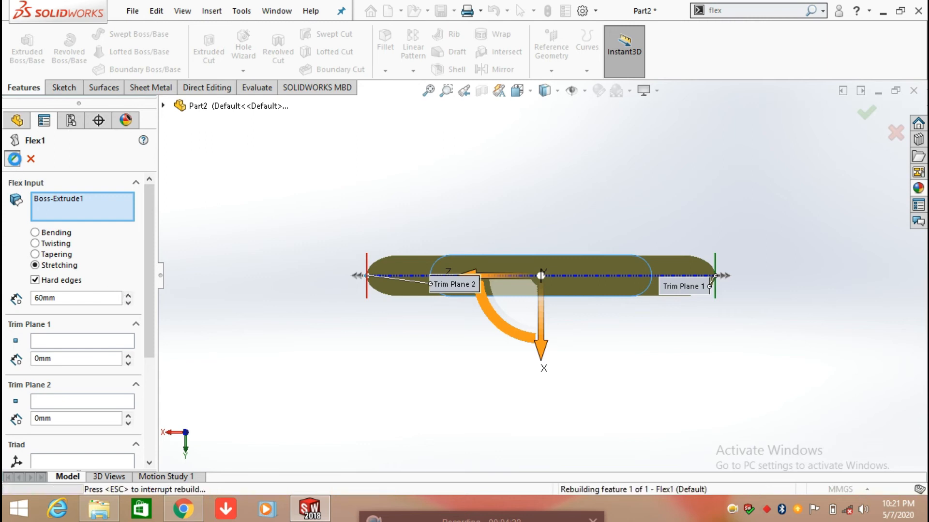
- Reopen the stretched Flex feature for editing and change its type back to bending
middle_drag(584, 197, 532, 294)
click(78, 306)
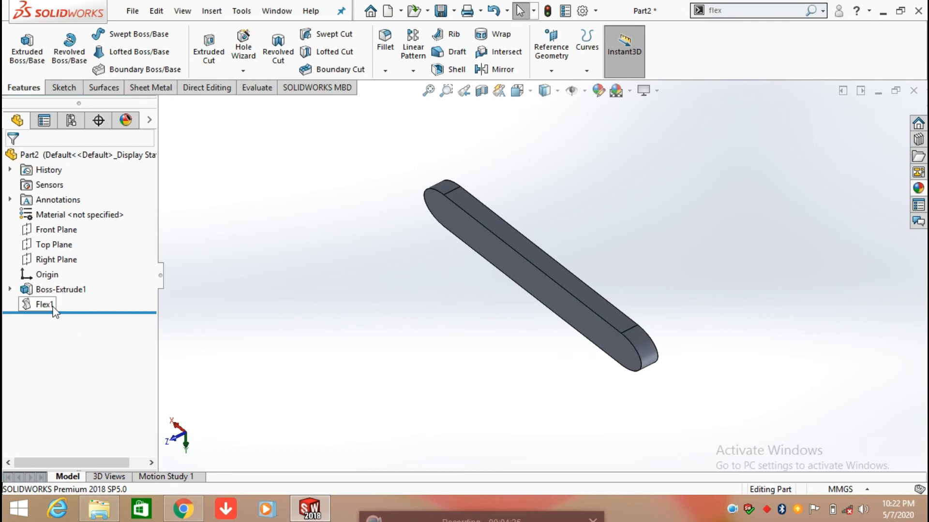
click(65, 274)
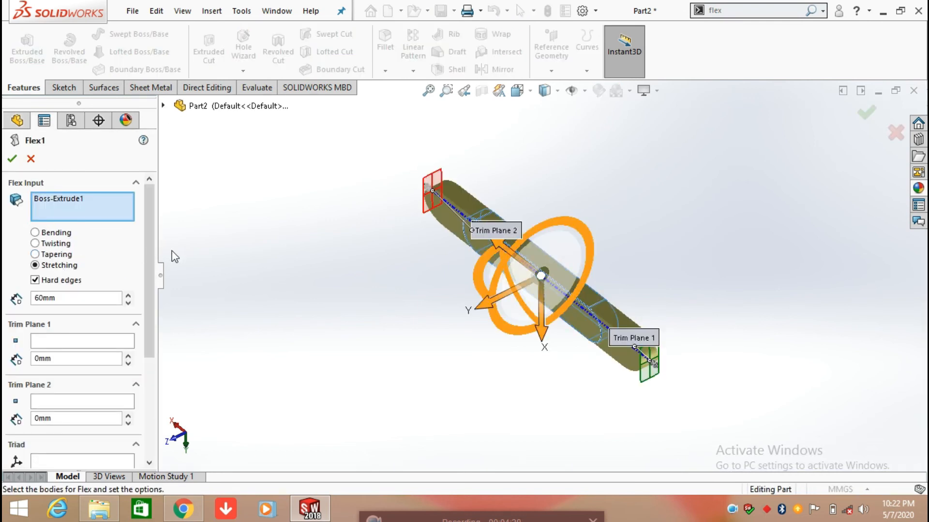
drag(152, 248, 159, 331)
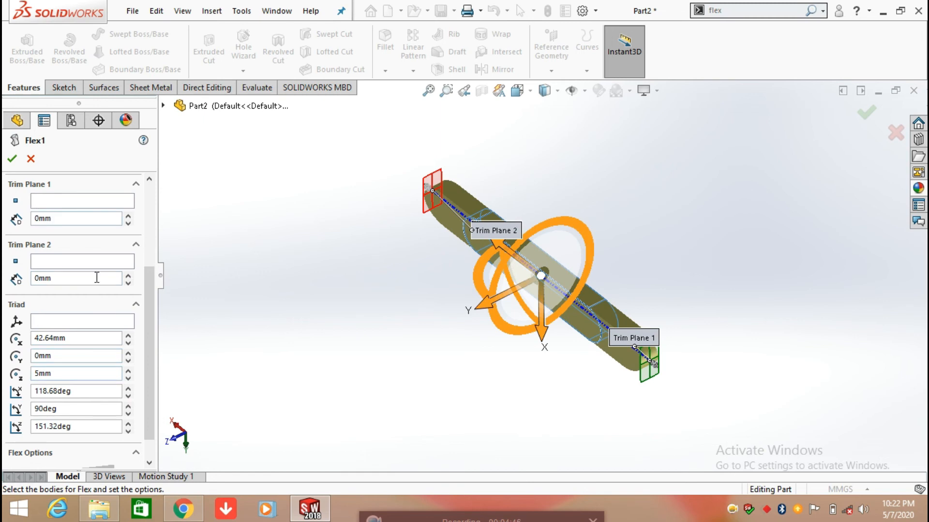
drag(153, 312, 153, 210)
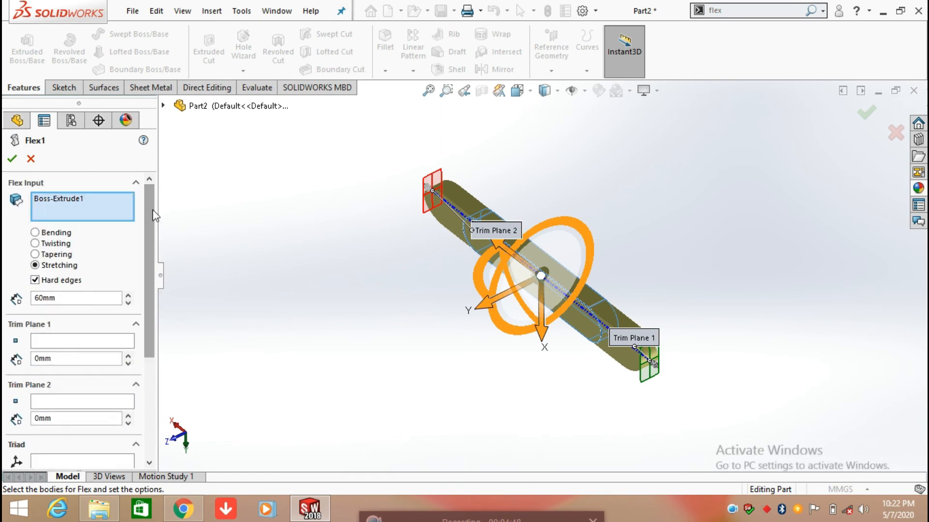
click(35, 233)
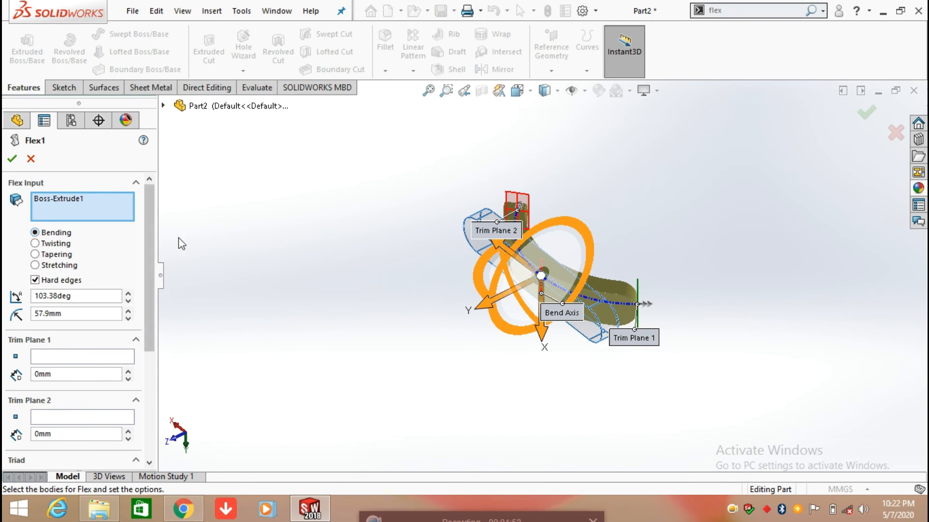
- Set the triad's Y rotation angle to 140 degrees for the bend
drag(149, 239, 141, 350)
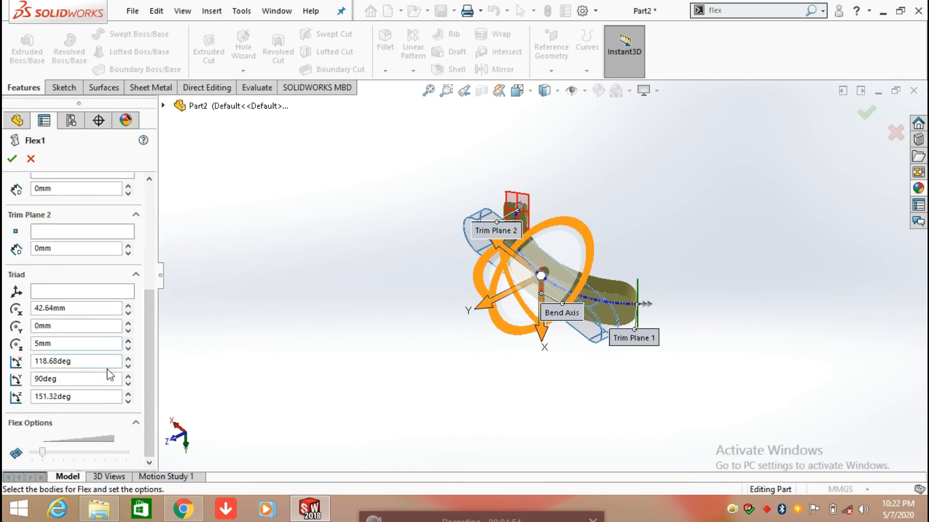
click(128, 375)
drag(128, 376, 129, 375)
- Set the triad's Z rotation angle to 185.32 degrees, accept the Flex feature and view the whole bent bar
middle_drag(604, 341, 686, 371)
scroll(561, 289, down, 3)
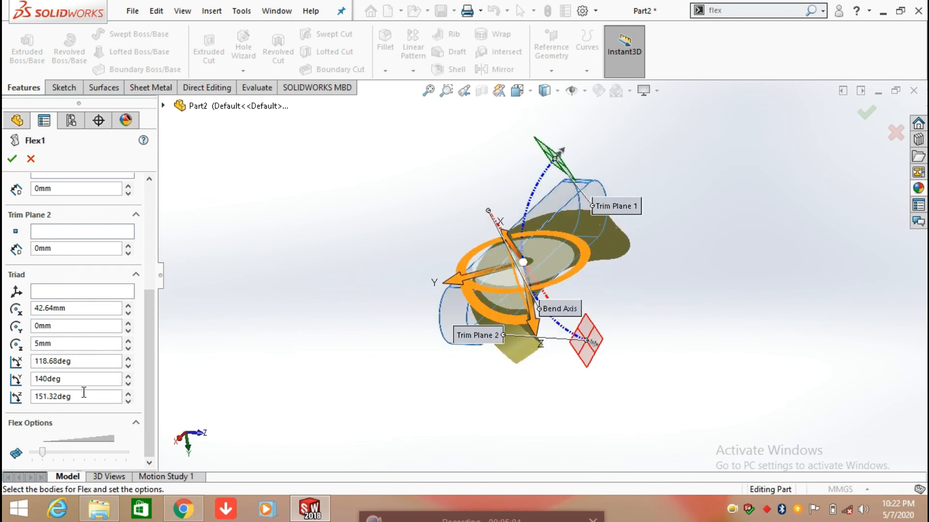
drag(129, 393, 129, 395)
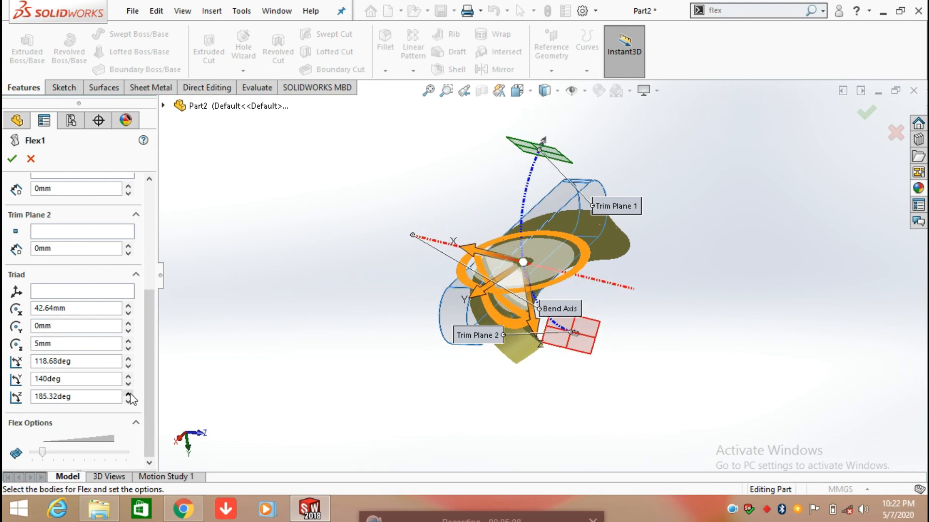
click(13, 159)
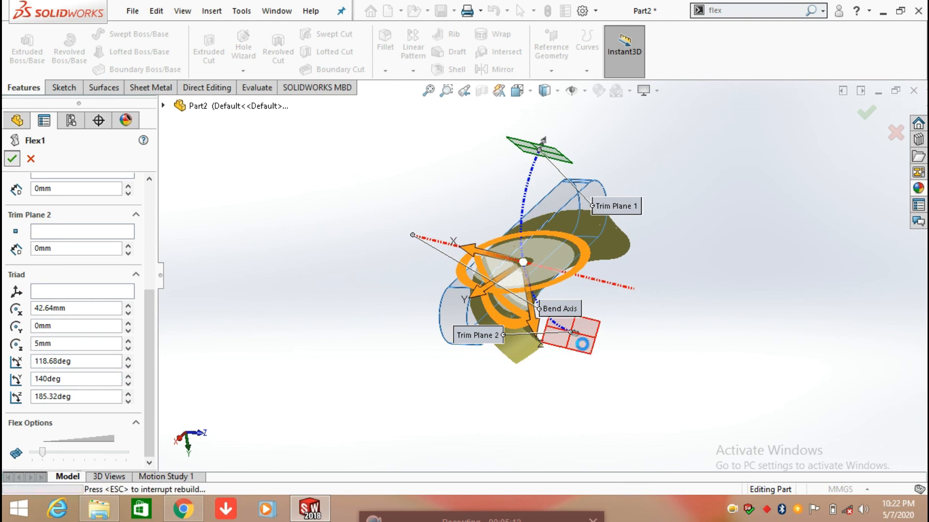
middle_drag(609, 288, 709, 370)
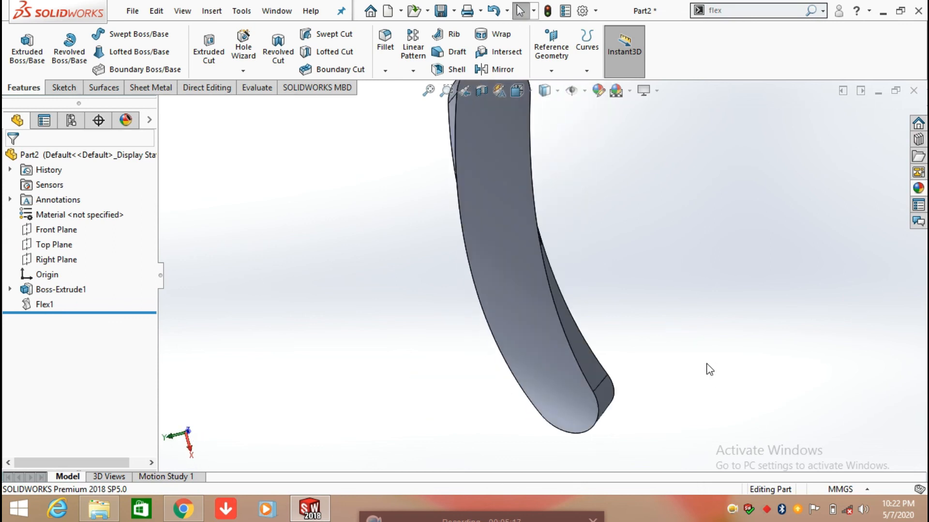
key(f)
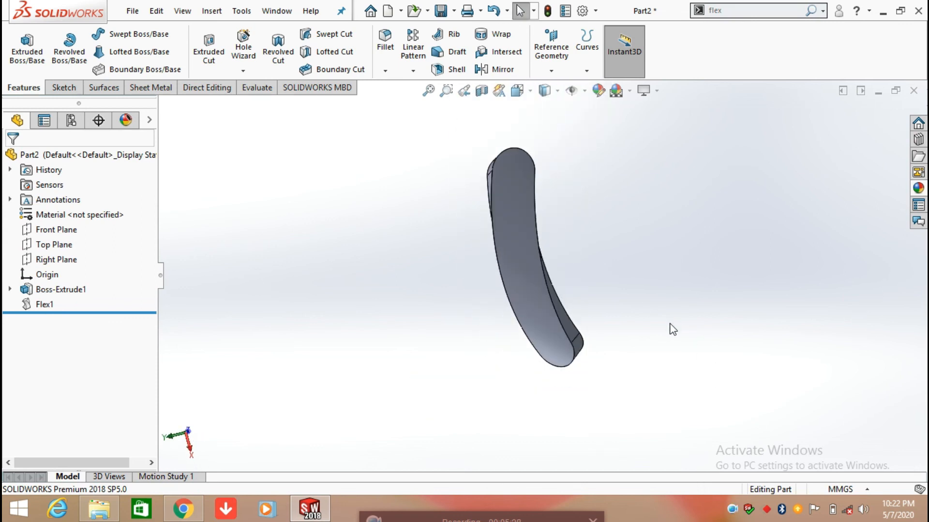